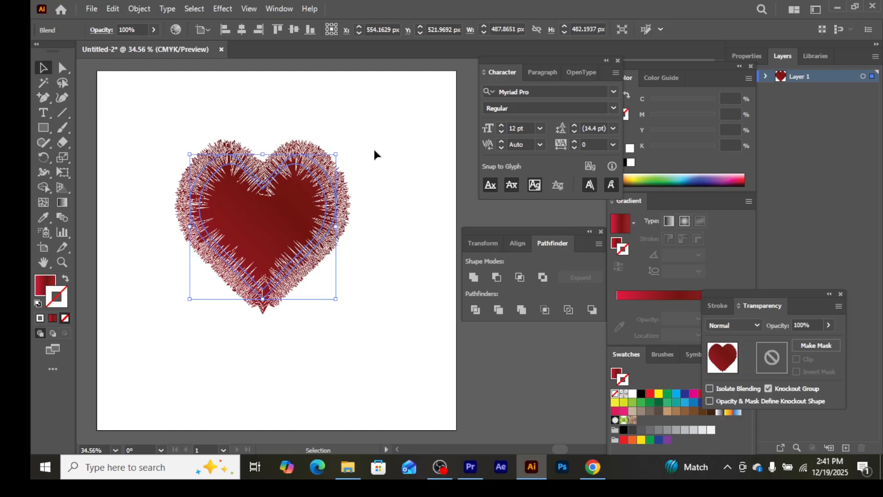
Delete the existing furry heart and draw a wide horizontal rectangle across the upper half of the artboard.
key(Delete)
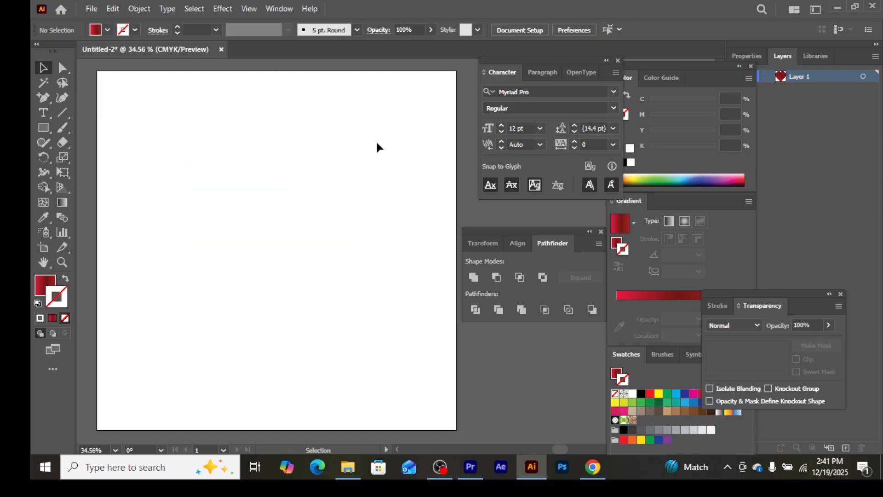
click(41, 124)
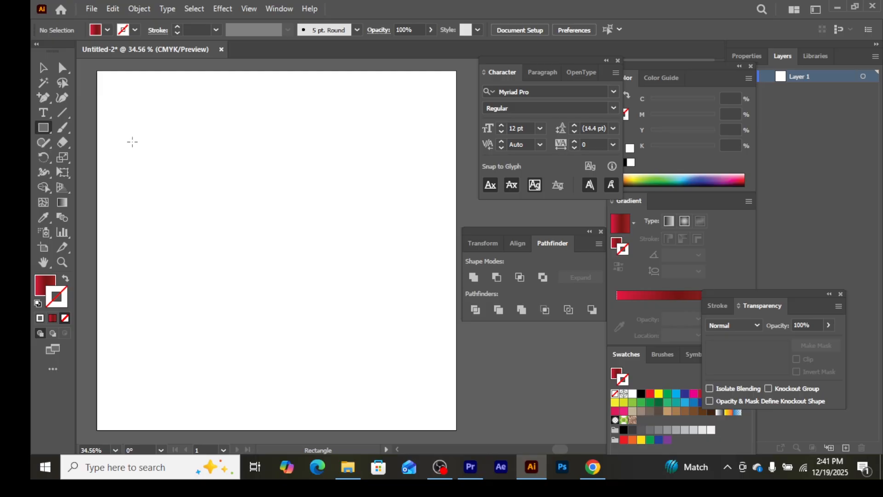
mouse_move(132, 142)
mouse_down()
mouse_move(249, 173)
mouse_move(313, 227)
mouse_move(354, 237)
mouse_up()
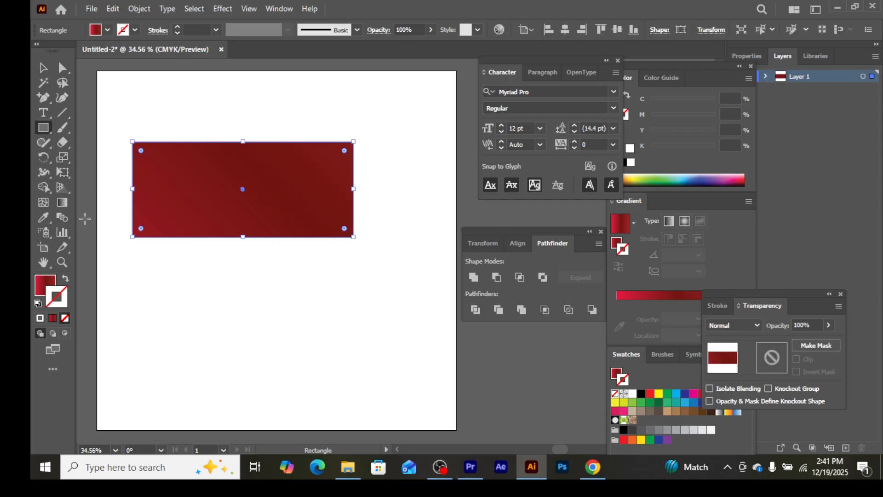
Change the rectangle's fill from the red gradient to solid black.
click(47, 278)
click(107, 31)
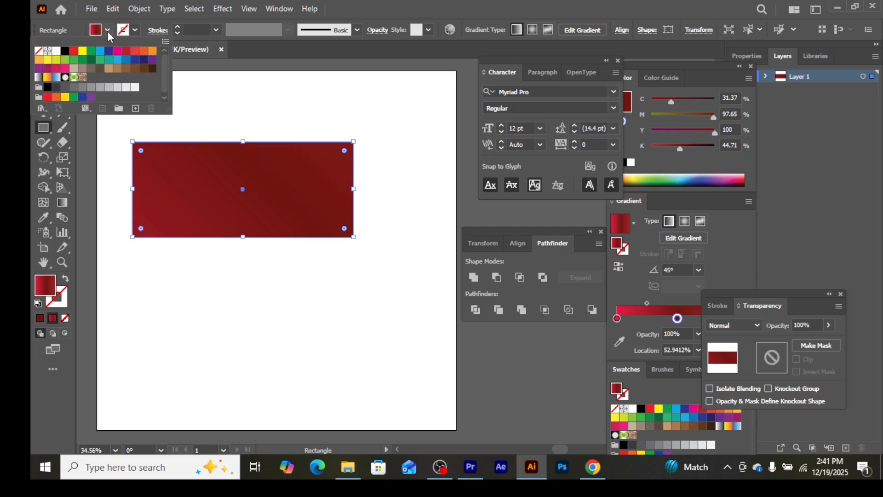
click(65, 50)
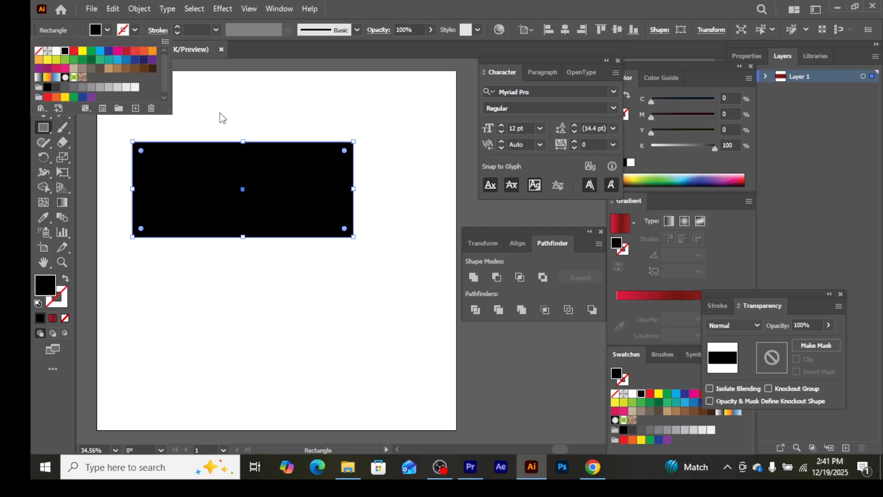
click(119, 19)
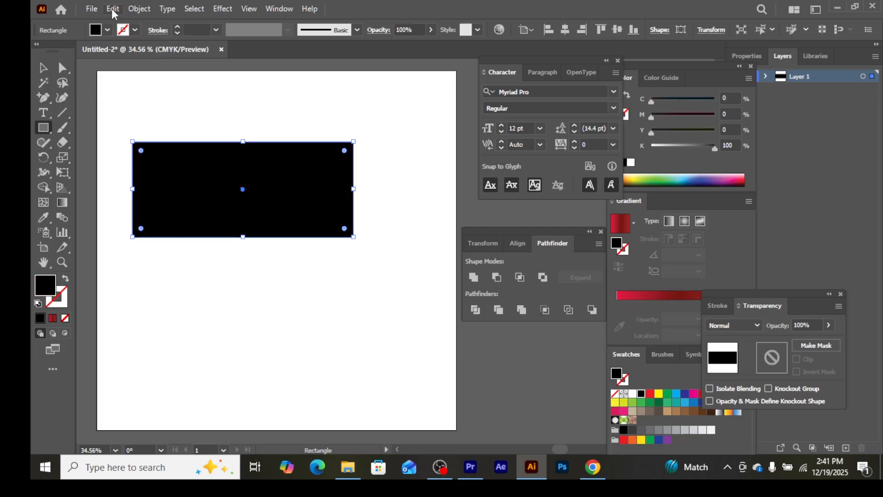
Copy the rectangle, paste it in front, and rotate the copy 90° to form a cross.
click(113, 9)
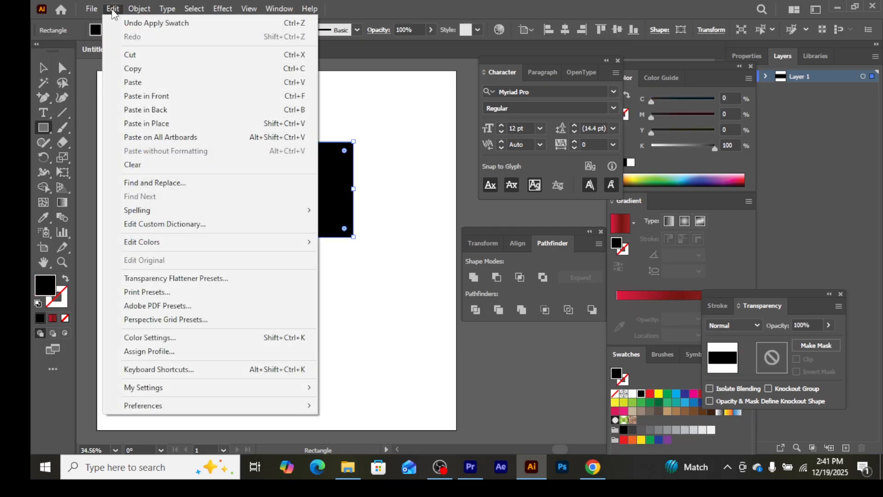
click(133, 69)
click(115, 10)
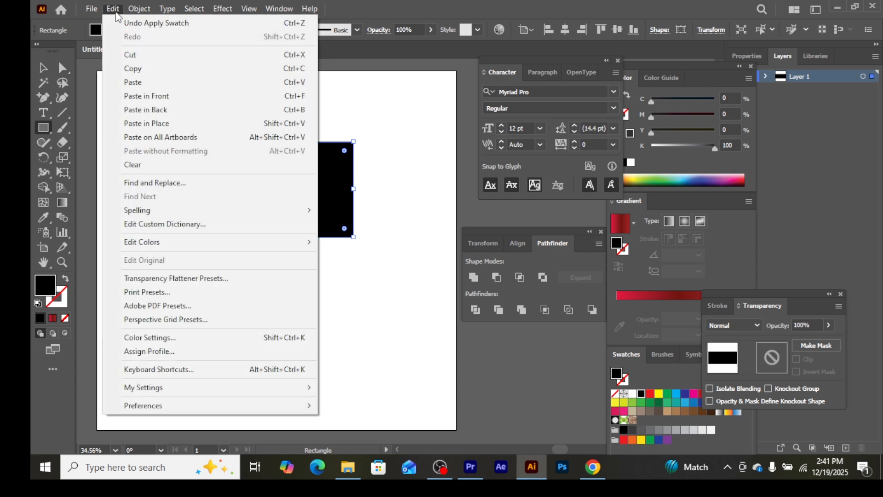
click(128, 97)
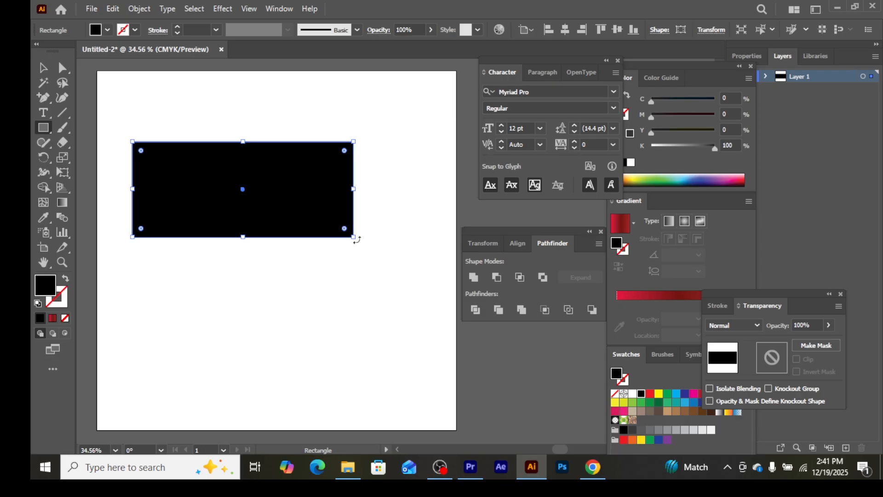
drag(357, 239, 219, 309)
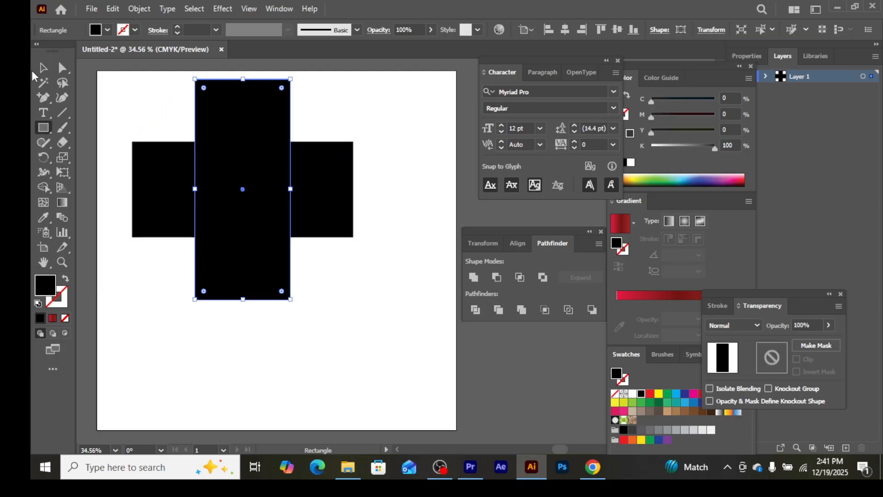
Divide the two crossed rectangles into separate pieces with the Pathfinder.
click(43, 68)
drag(130, 84, 357, 279)
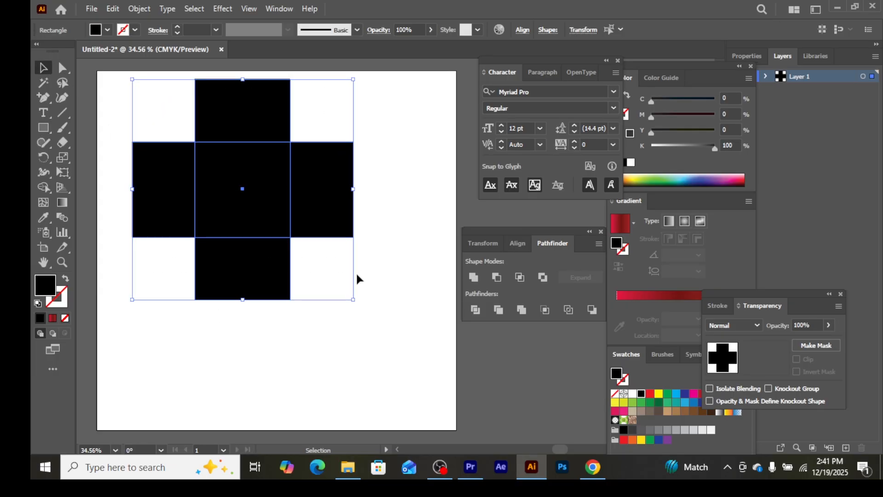
click(476, 310)
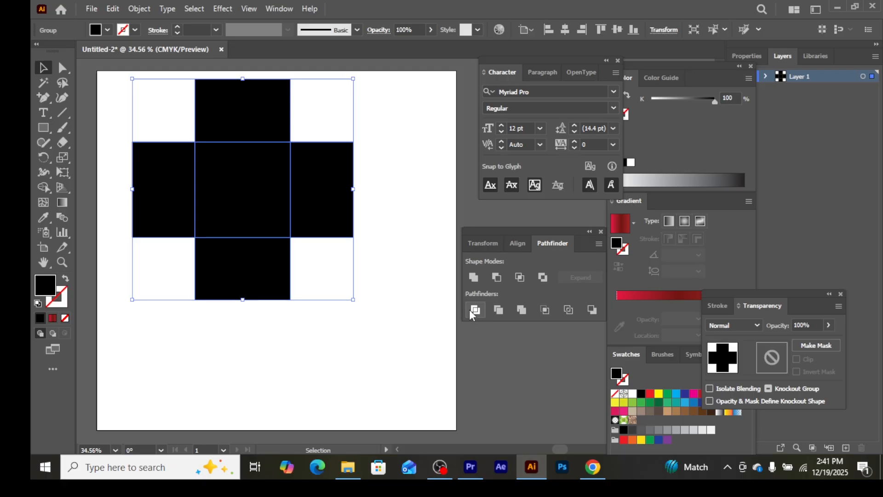
click(302, 329)
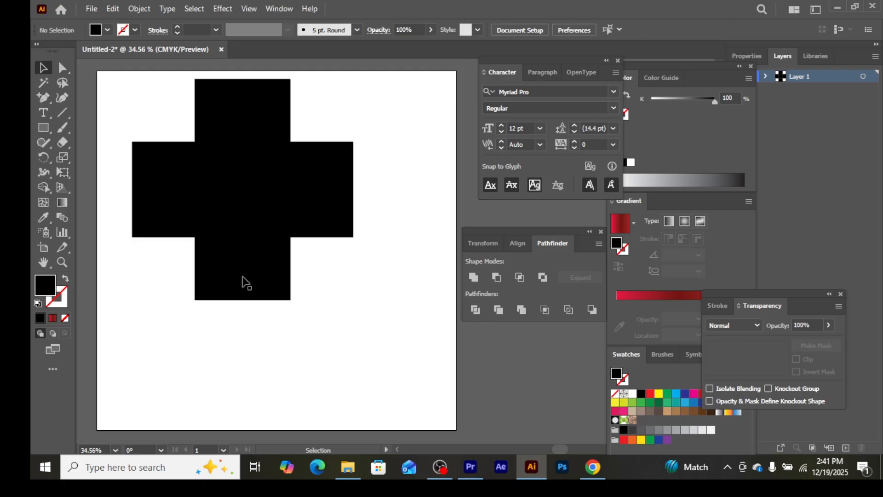
Move the divided cross slightly down and to the right on the artboard and ungroup it.
click(164, 215)
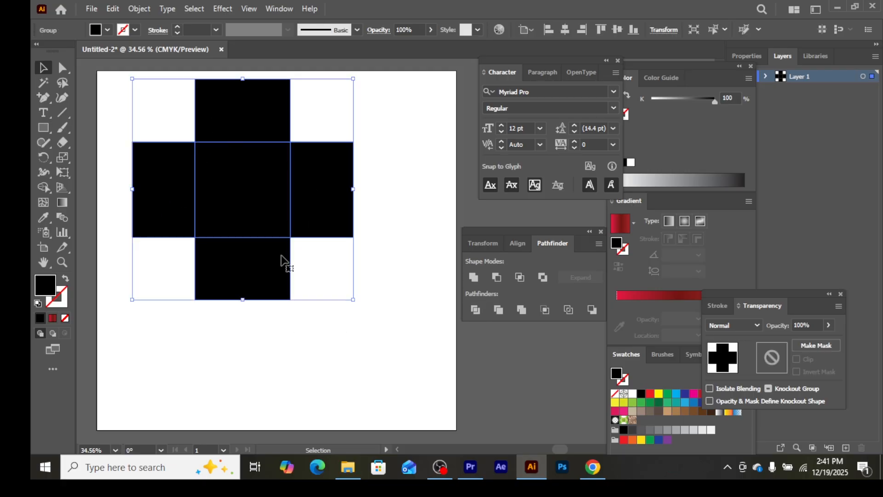
mouse_move(163, 189)
mouse_down()
mouse_move(201, 210)
mouse_move(166, 200)
mouse_up()
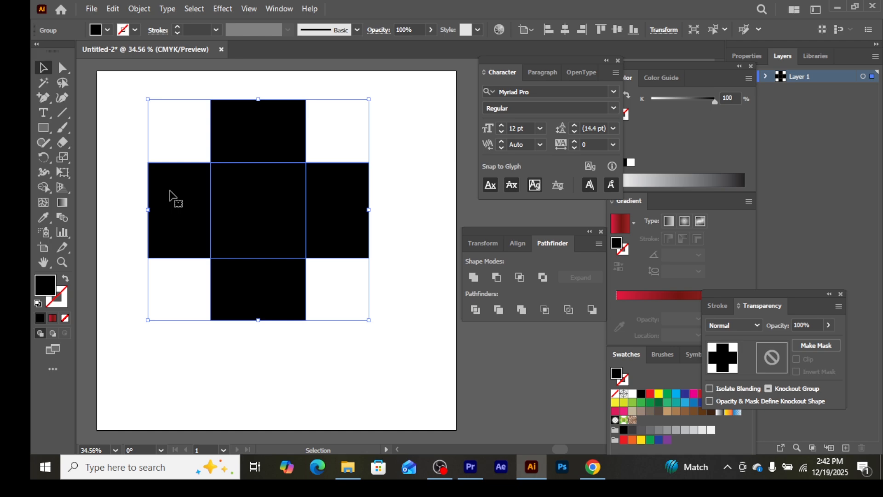
right_click(169, 192)
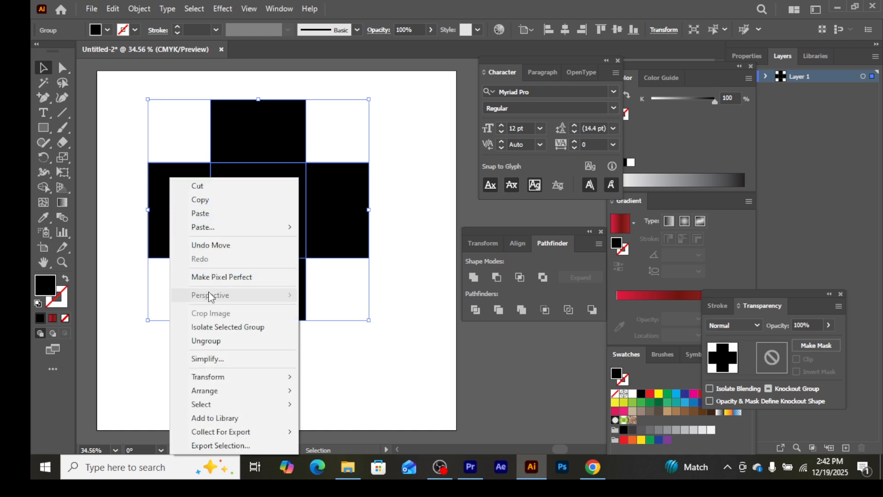
click(213, 349)
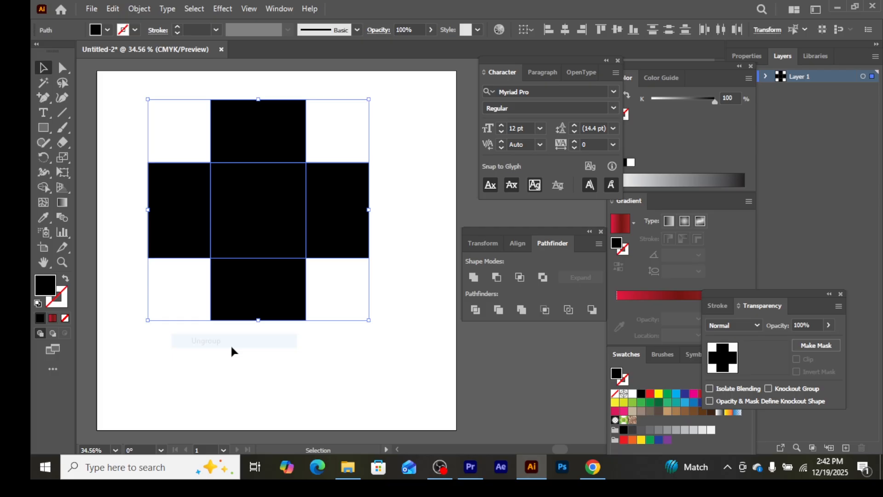
Select the cross's arms and centre square one at a time to check that they are separate pieces.
click(295, 365)
click(188, 195)
click(260, 151)
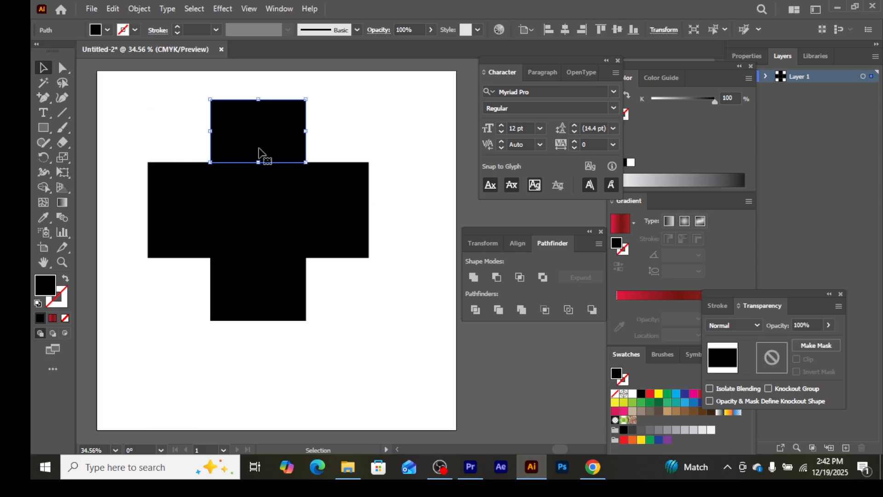
click(321, 236)
click(281, 283)
click(254, 217)
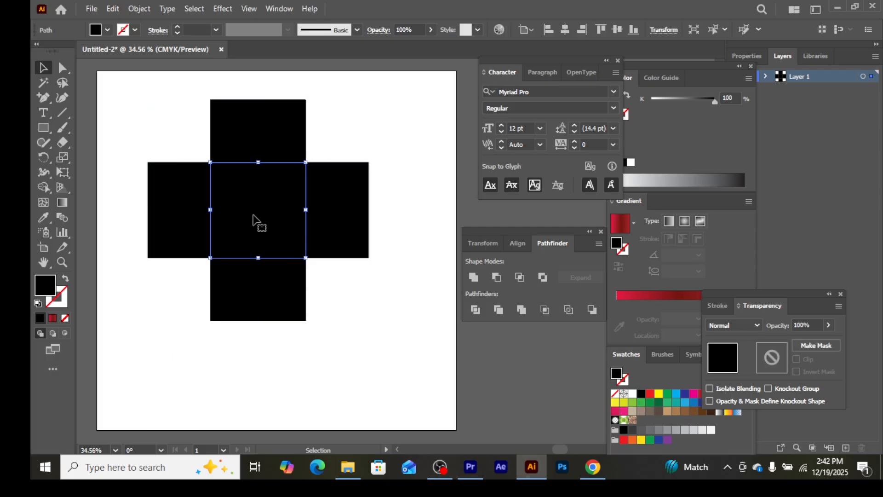
Delete the left and bottom arms of the cross.
click(153, 278)
click(175, 232)
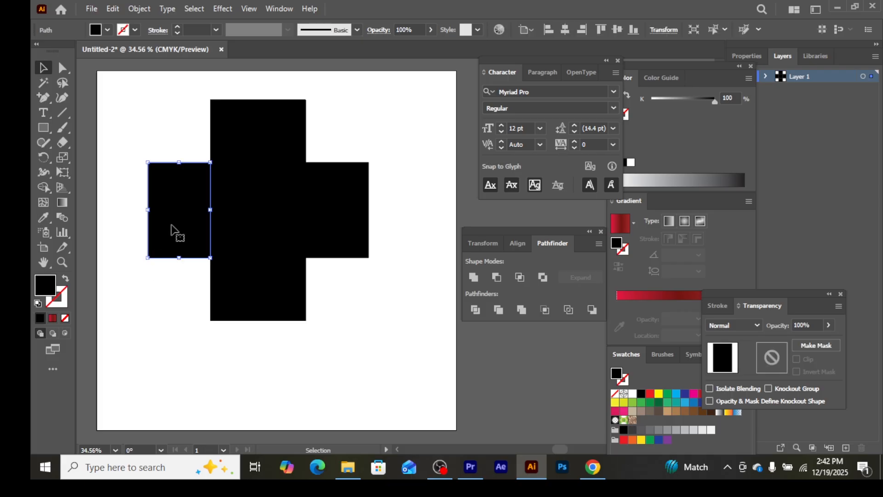
key(Delete)
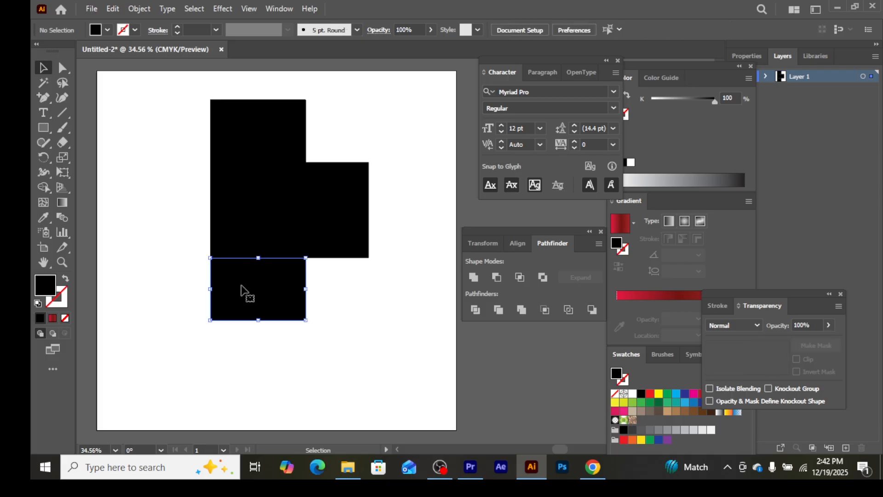
click(240, 284)
key(Delete)
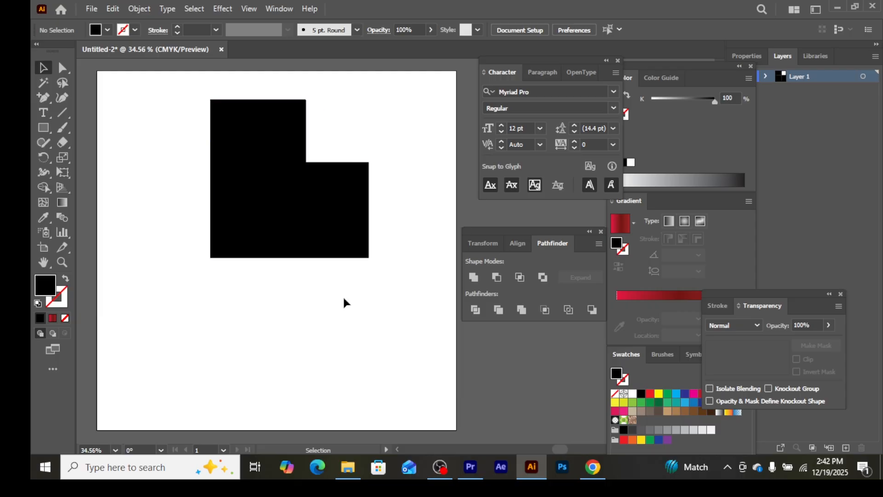
Rotate the three remaining pieces 45° so the centre square points down, and reposition them on the artboard.
drag(188, 97, 391, 299)
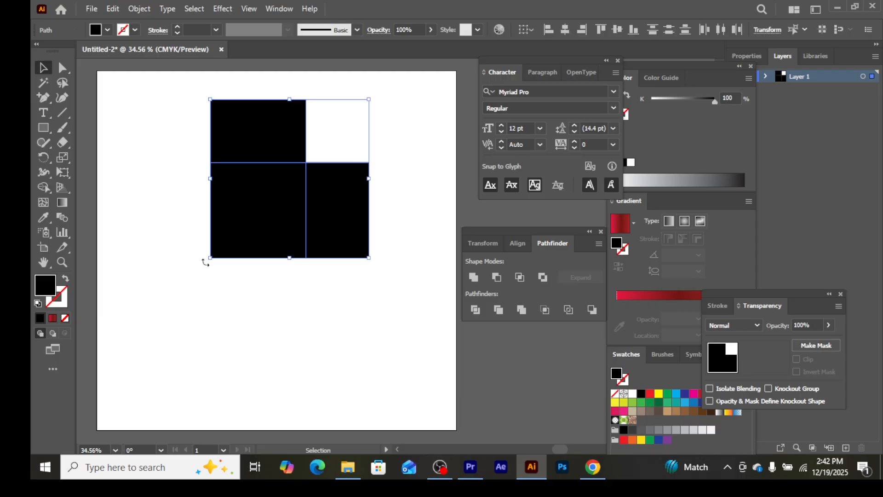
drag(210, 263, 268, 294)
drag(292, 249, 254, 254)
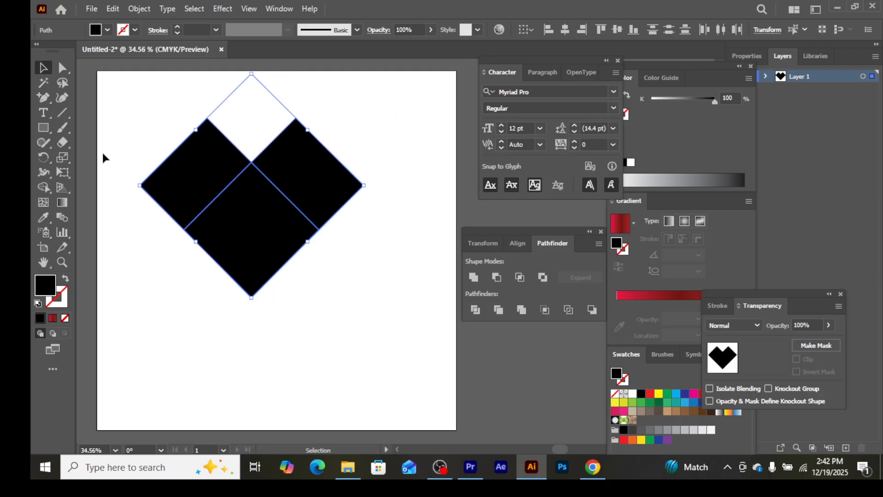
Round the heart's two top corners to about 113 px and its two outer side corners to about 170 px.
click(64, 70)
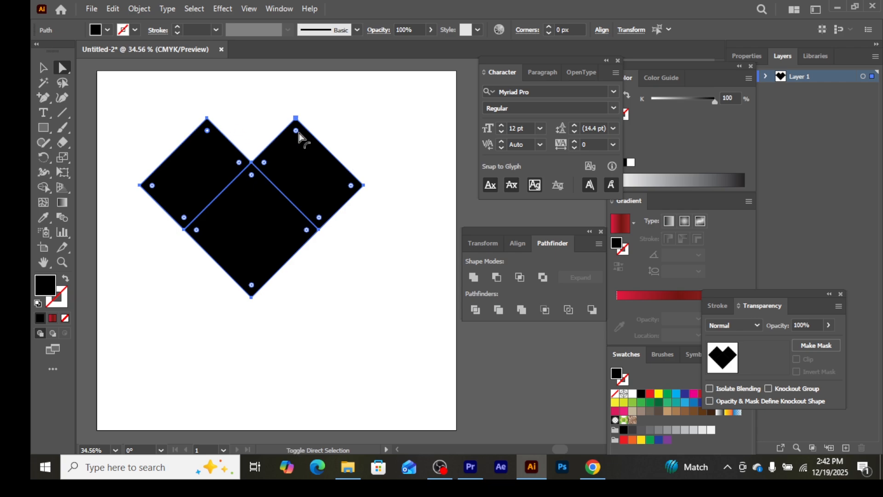
drag(297, 132, 297, 132)
drag(296, 132, 302, 138)
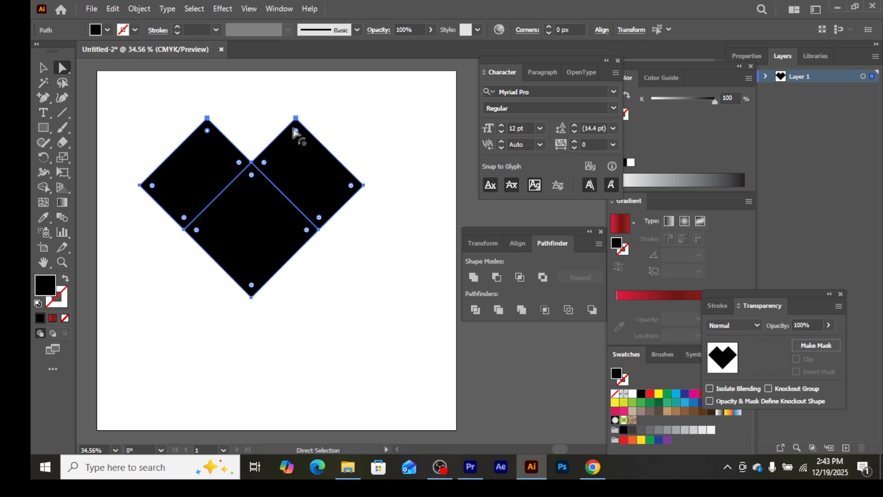
drag(295, 129, 310, 176)
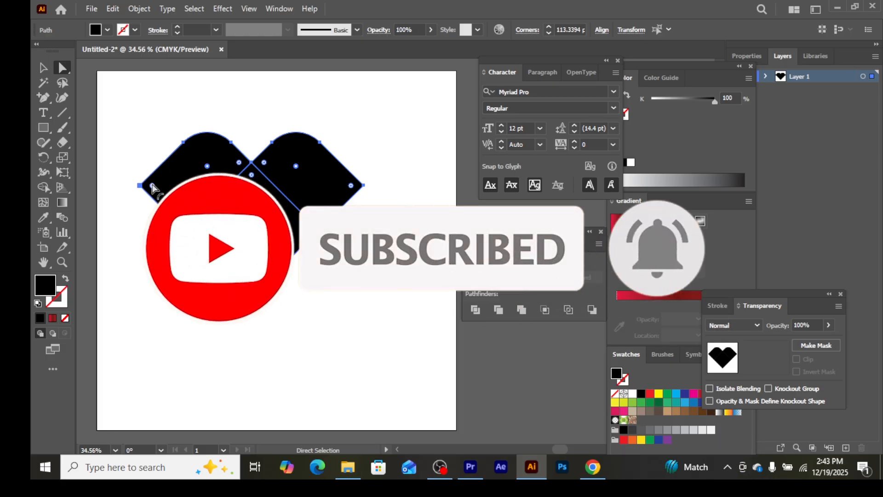
click(152, 186)
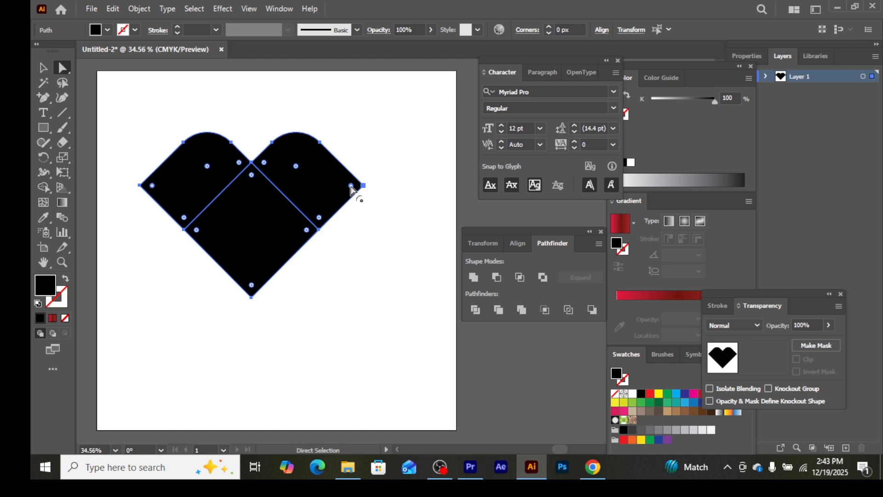
drag(351, 186, 292, 196)
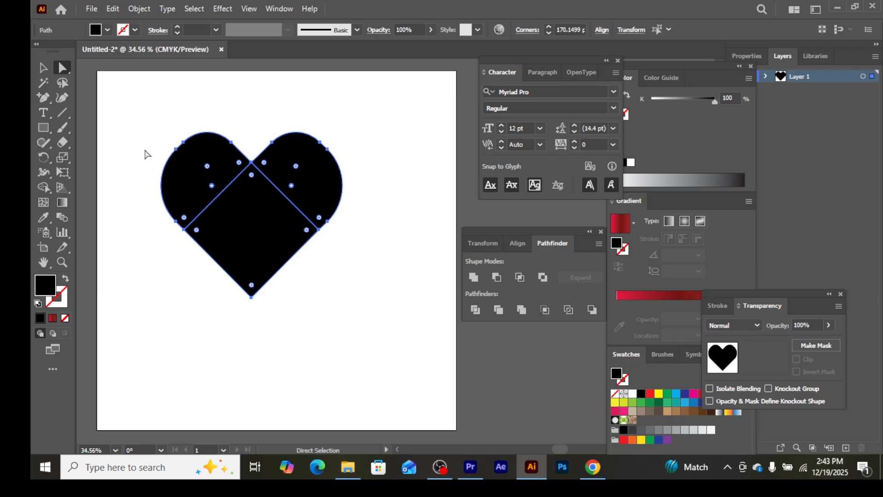
Unite the three rounded black pieces into a single heart shape with the Pathfinder.
click(43, 68)
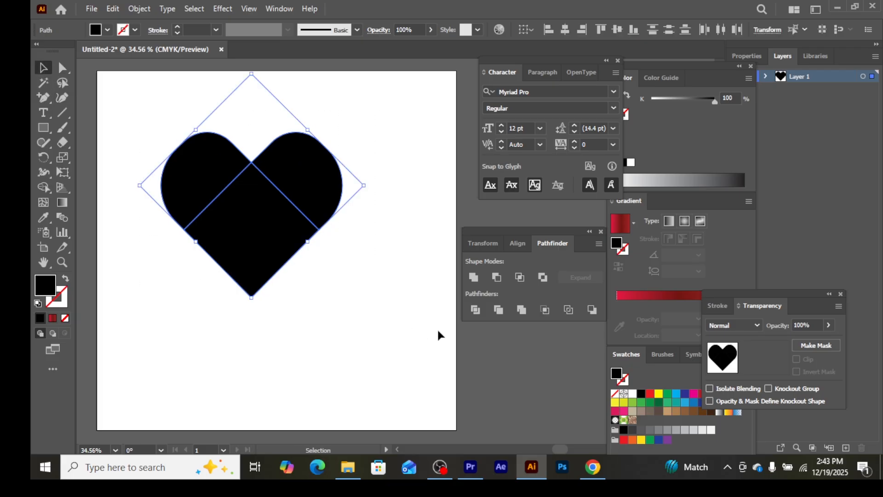
click(472, 278)
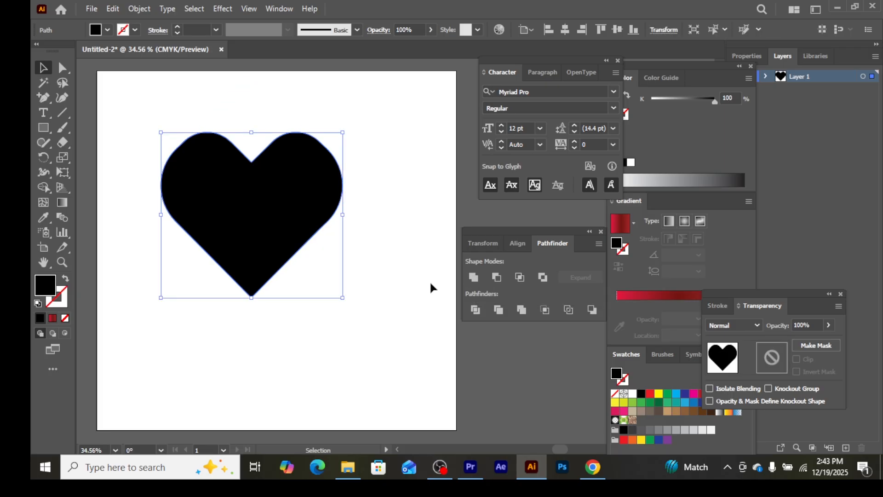
click(372, 230)
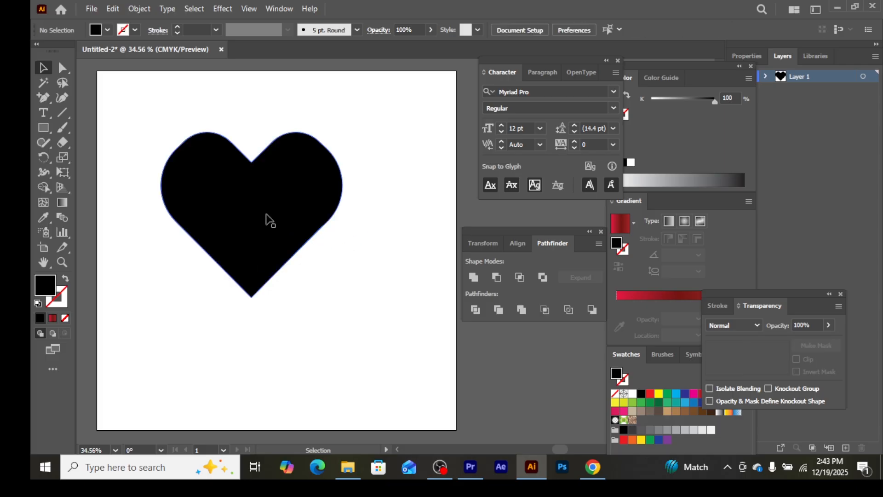
drag(267, 220, 297, 266)
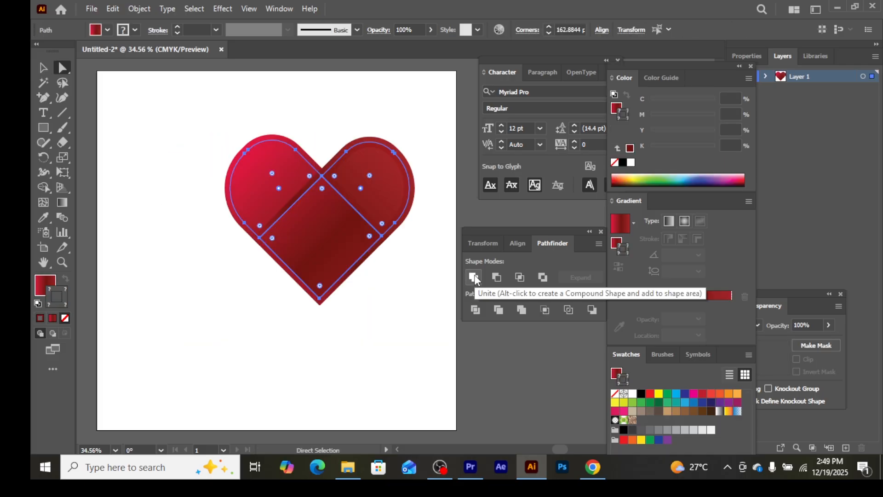
Unite the red gradient heart pieces into one shape and make its fill active.
click(474, 277)
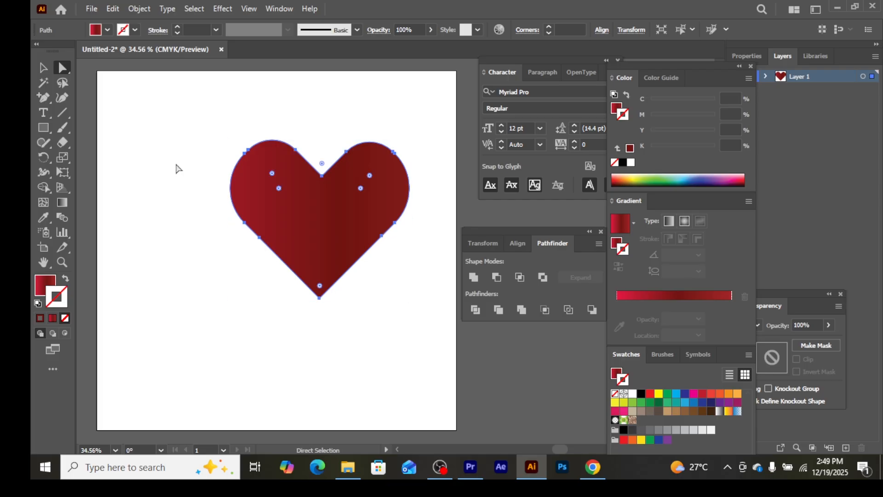
click(41, 285)
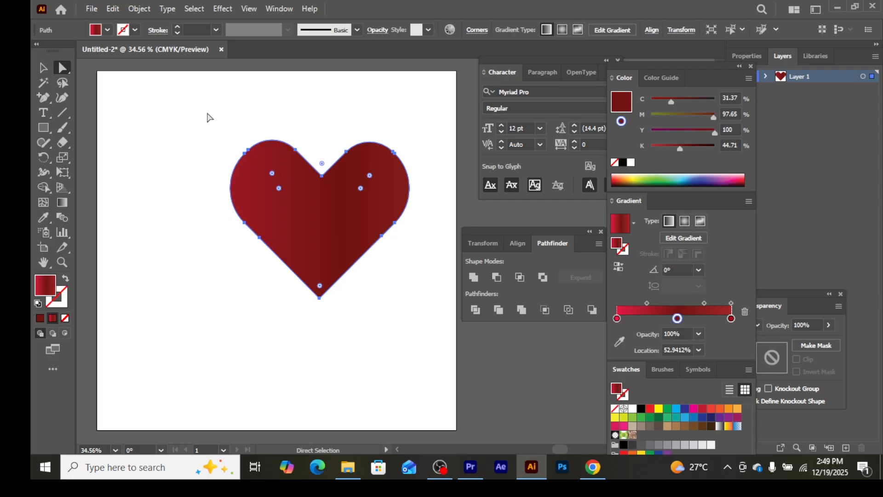
Copy the united gradient heart and paste the duplicate in front of the original.
click(113, 9)
click(132, 74)
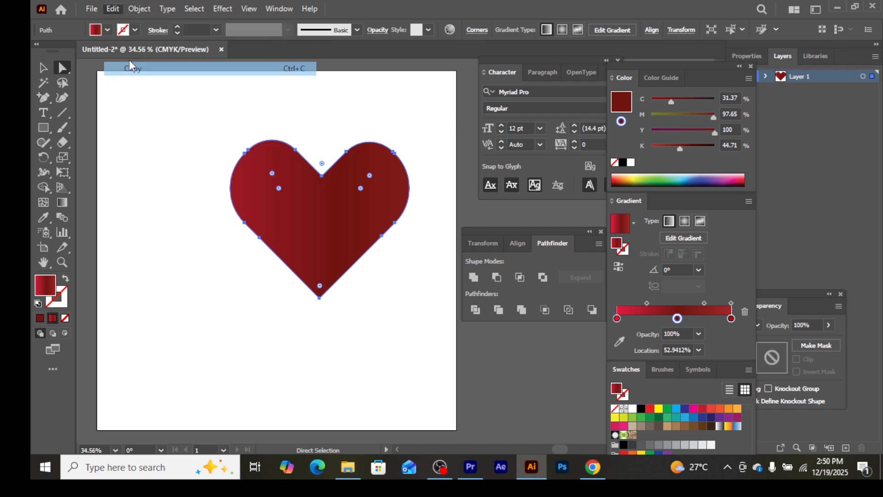
click(112, 9)
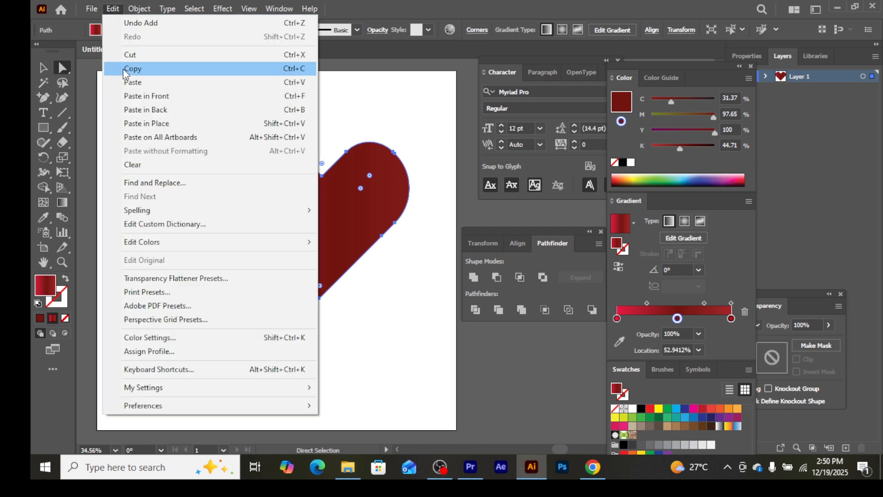
click(135, 95)
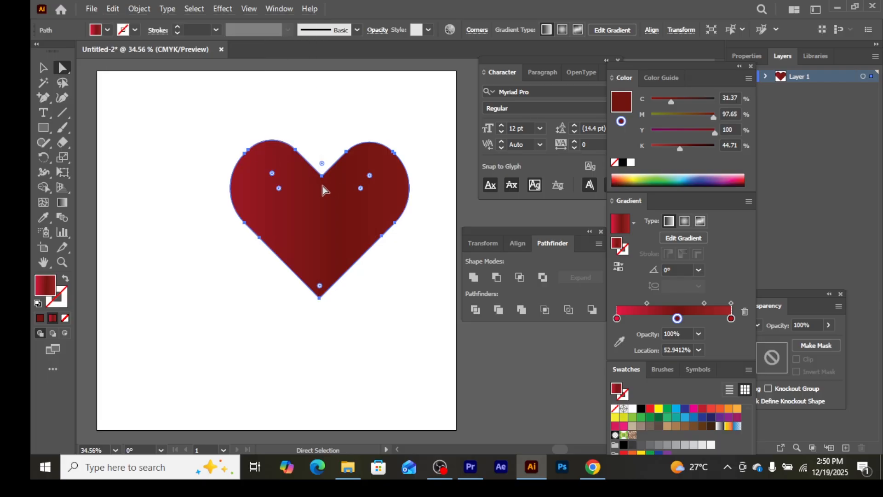
Scale the front heart copy down around its centre to about three quarters of the original's size.
click(46, 68)
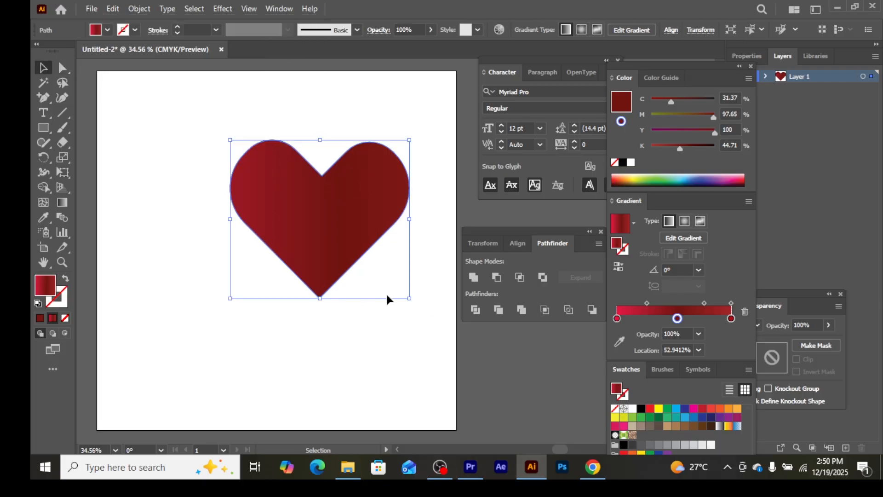
drag(410, 298, 403, 291)
key(a)
key(ctrl+z)
drag(409, 298, 397, 282)
click(318, 295)
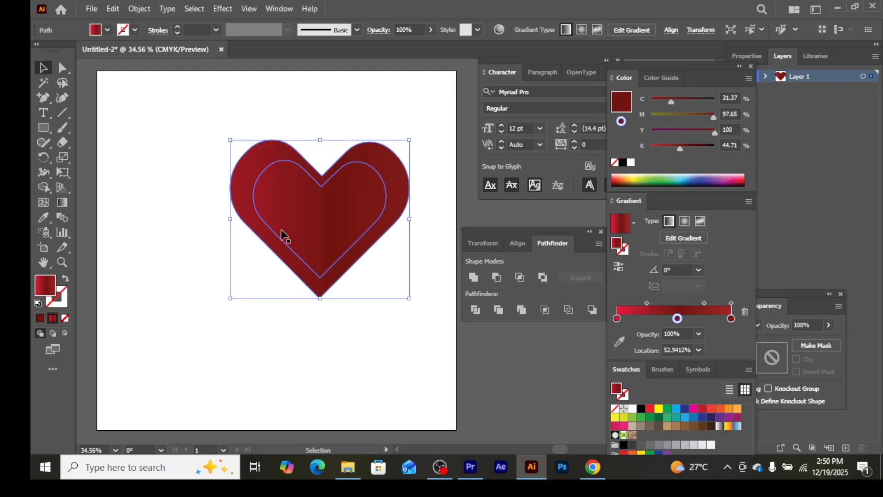
Select both hearts and set the blend options to Specified Steps, 100, with Align to Path orientation.
drag(203, 124, 316, 198)
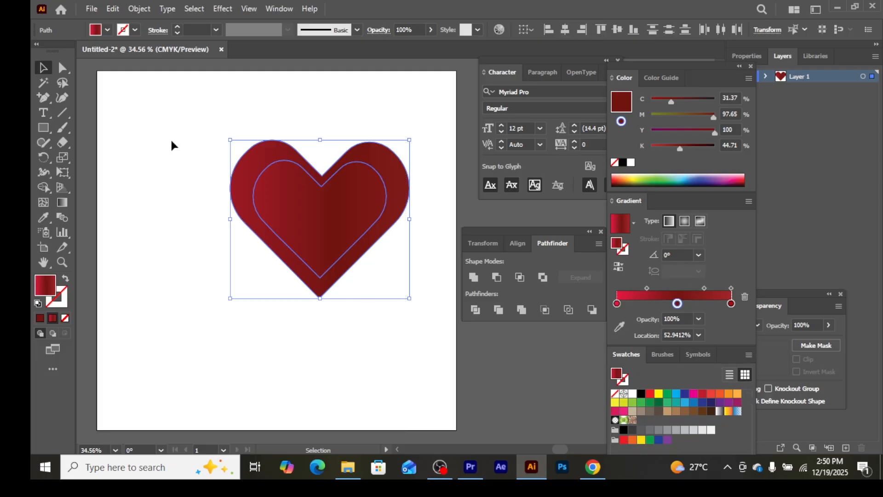
click(139, 9)
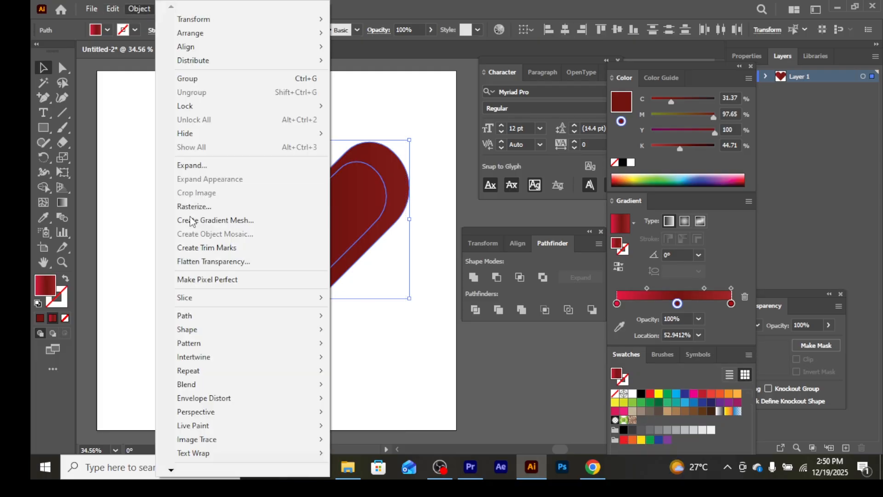
mouse_move(206, 380)
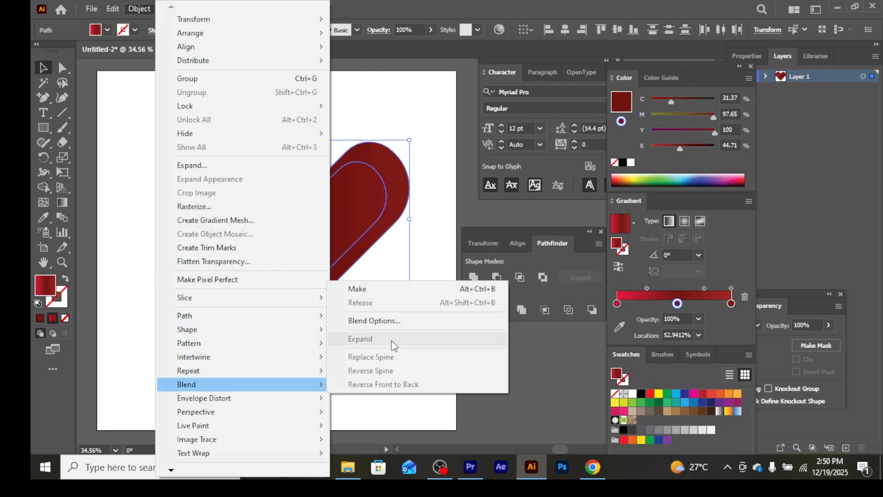
click(405, 320)
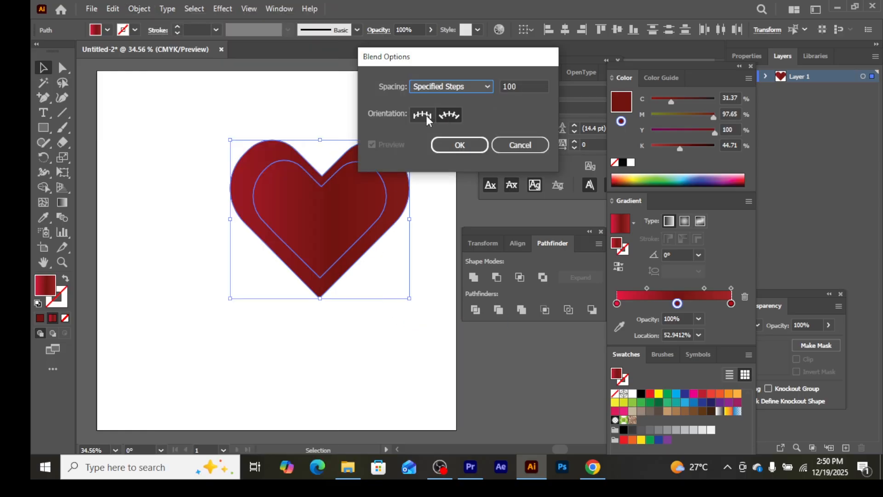
click(455, 118)
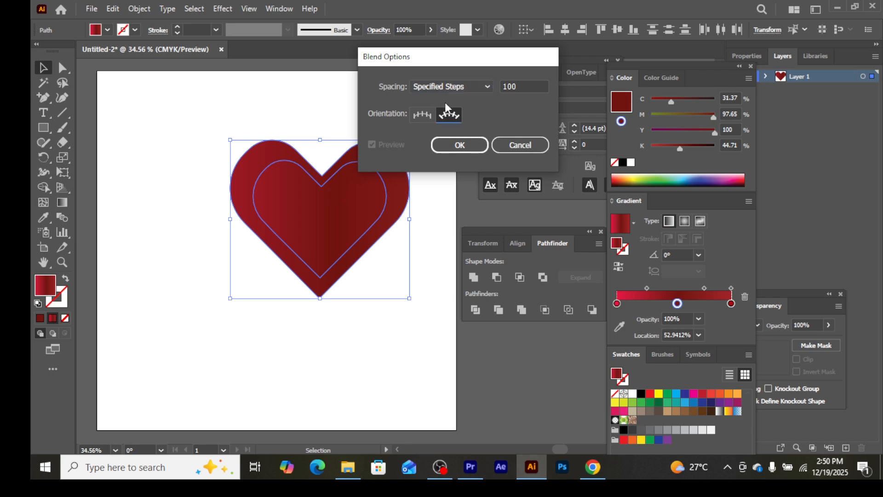
click(422, 117)
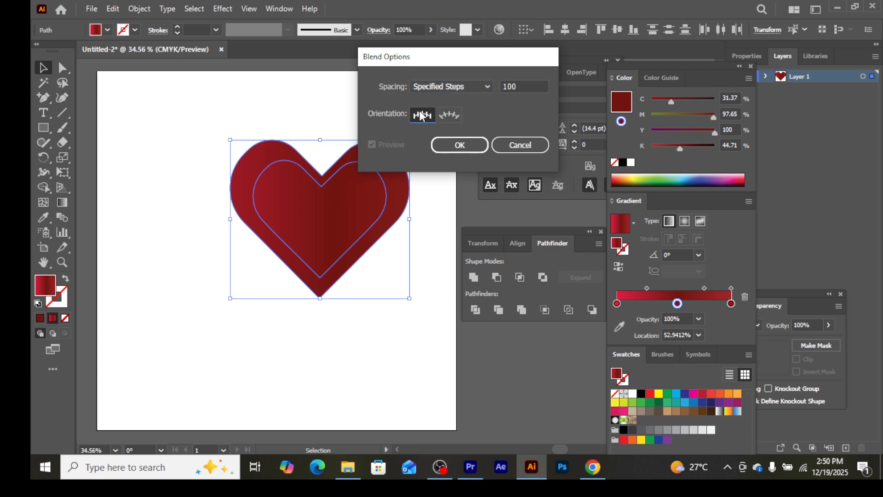
click(451, 116)
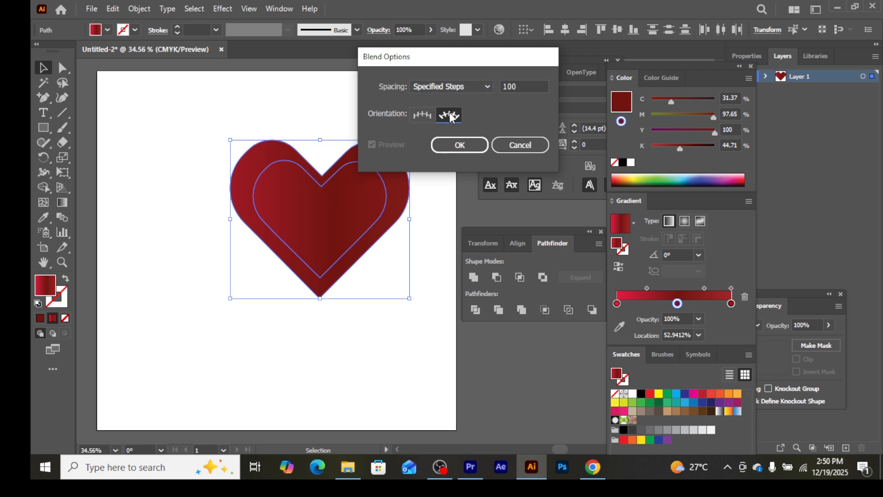
click(487, 87)
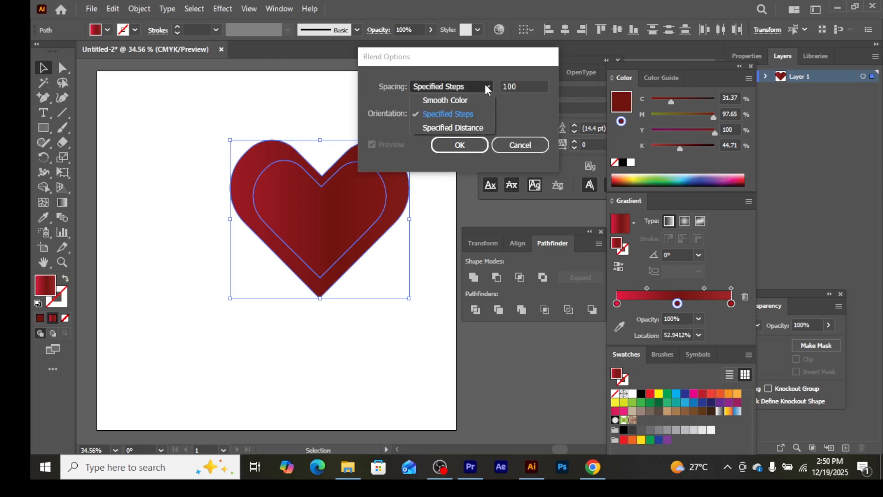
click(486, 86)
click(524, 84)
double_click(525, 84)
click(457, 145)
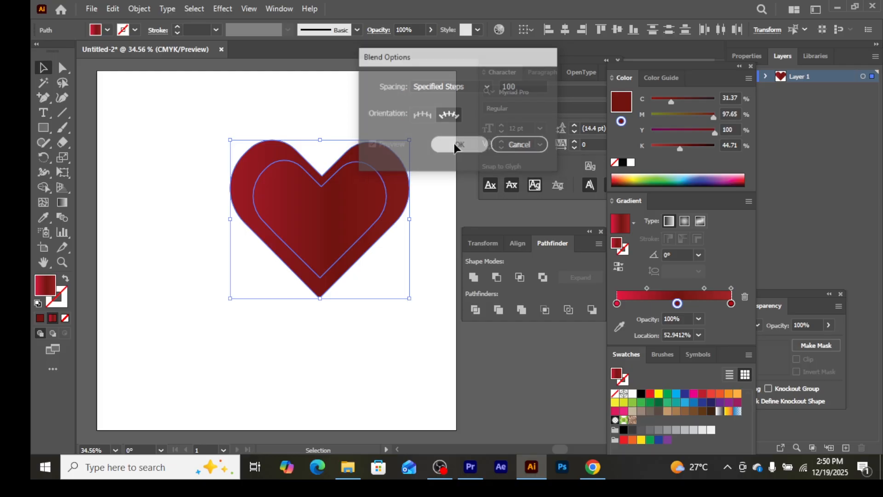
Make a blend between the outer and inner hearts.
click(138, 10)
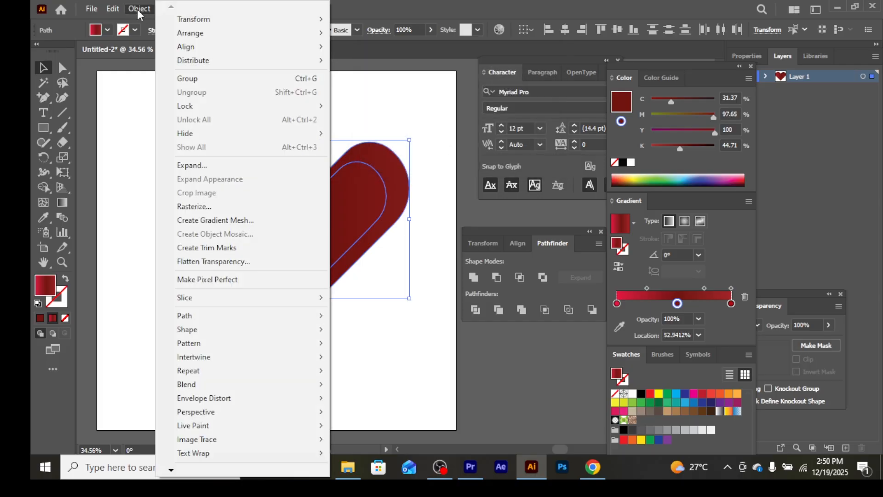
mouse_move(171, 386)
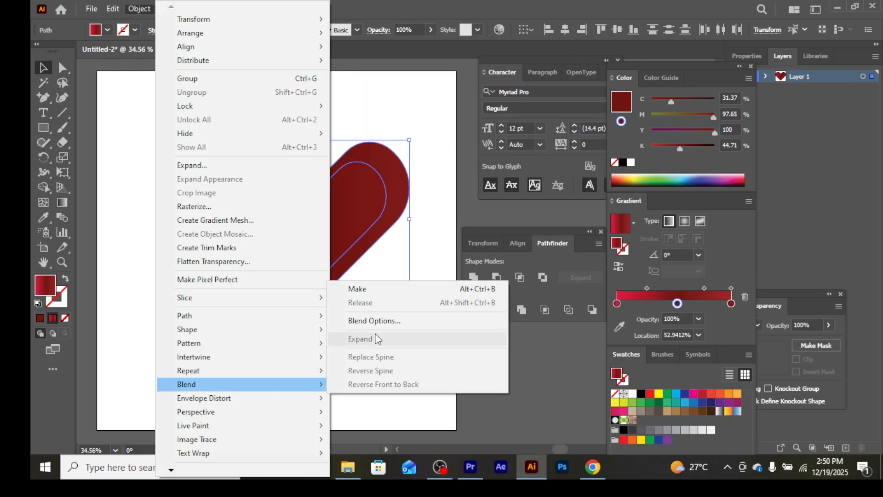
click(392, 290)
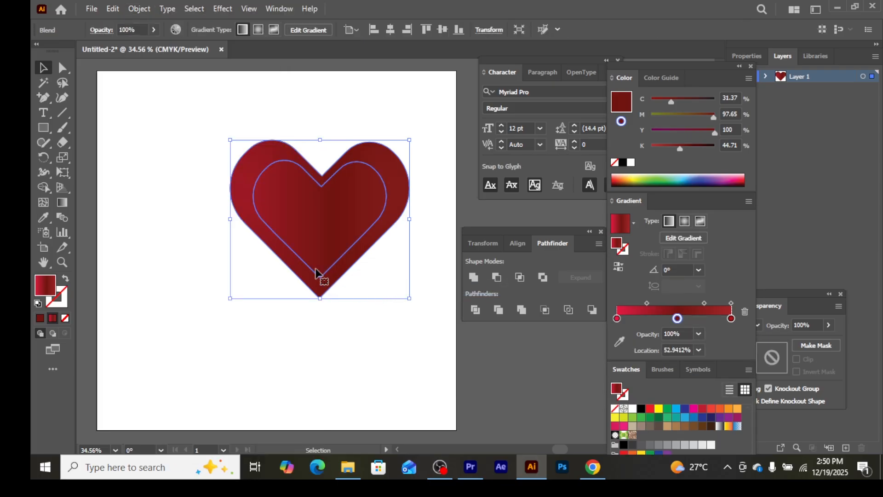
Apply a Roughen effect to the blended heart with relative size 5%, detail 11/in and smooth points.
click(221, 10)
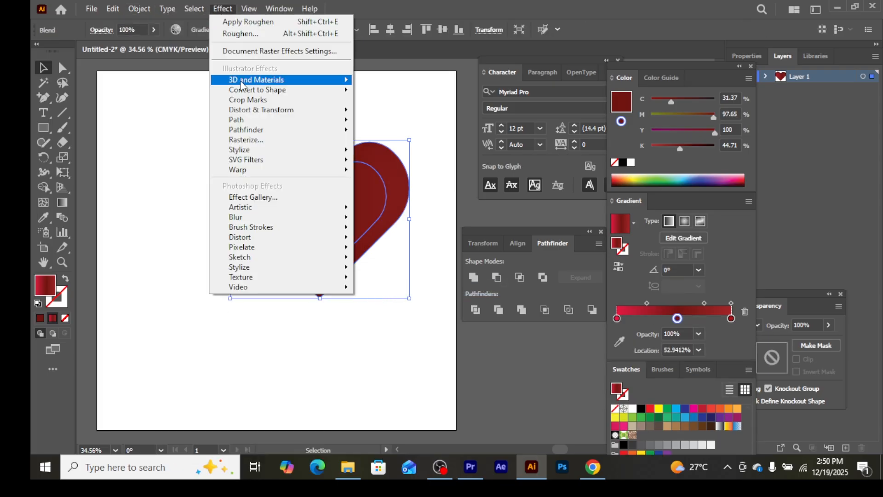
mouse_move(251, 120)
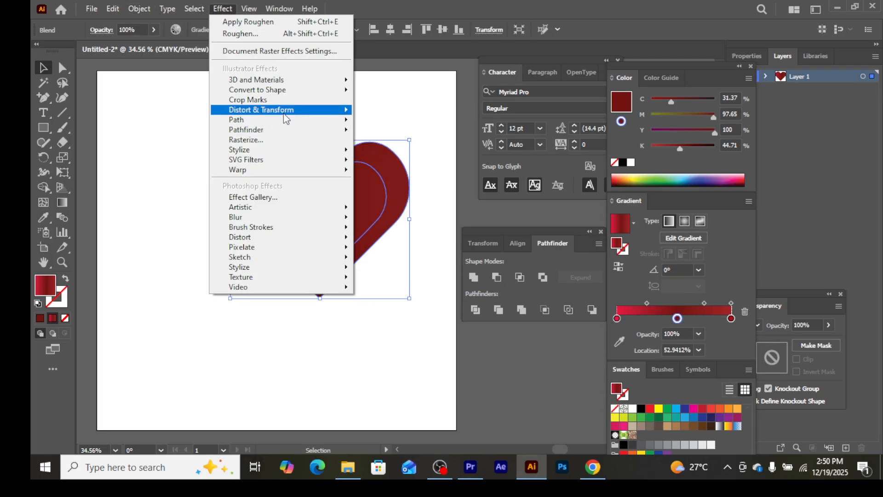
mouse_move(286, 116)
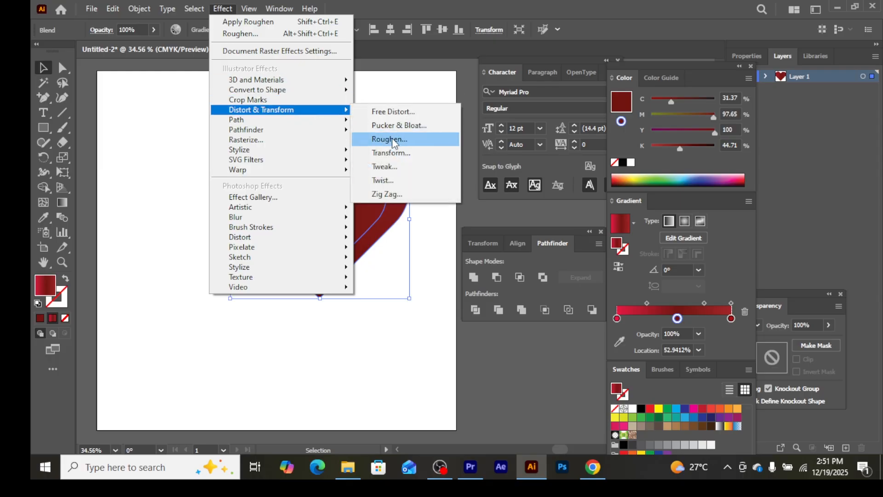
click(394, 142)
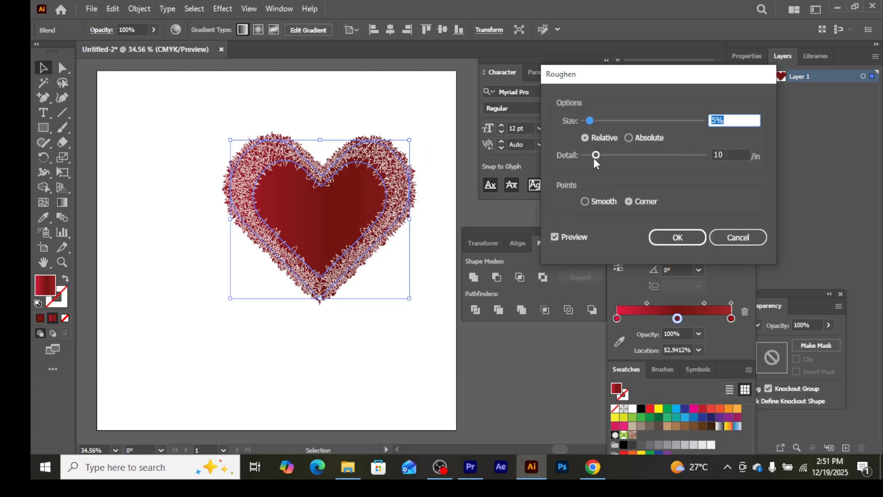
drag(595, 158, 600, 158)
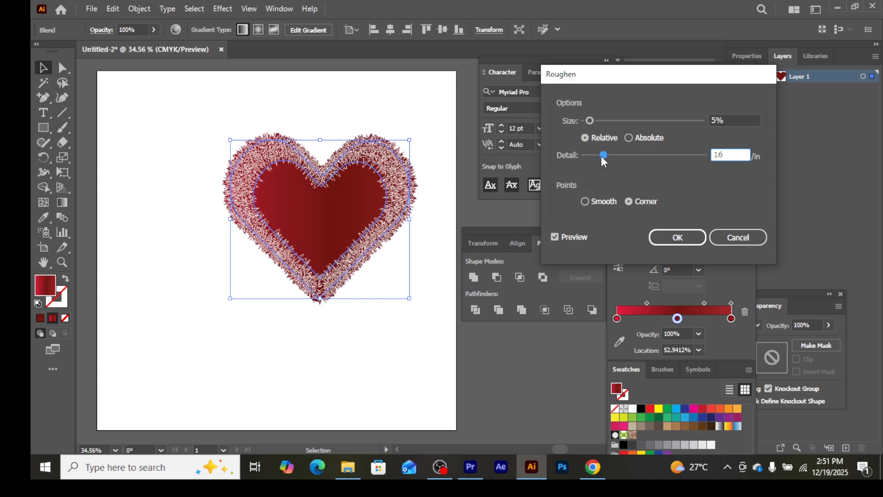
drag(602, 157, 606, 158)
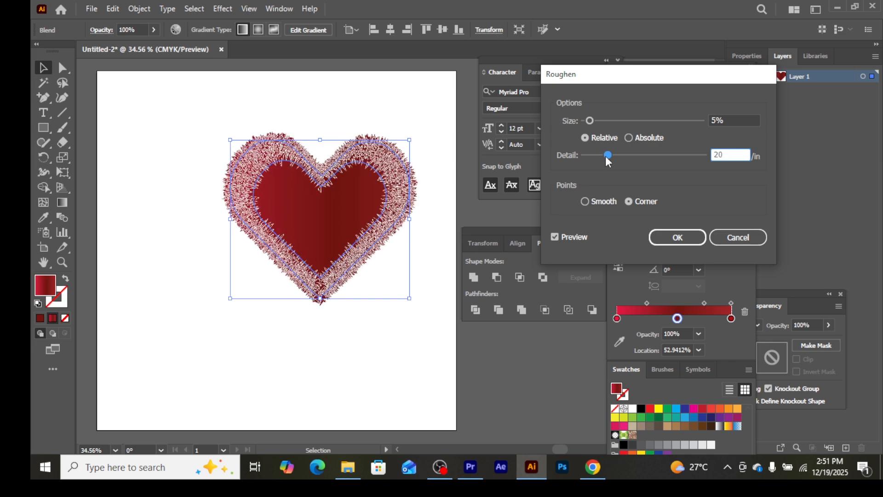
drag(606, 156, 611, 158)
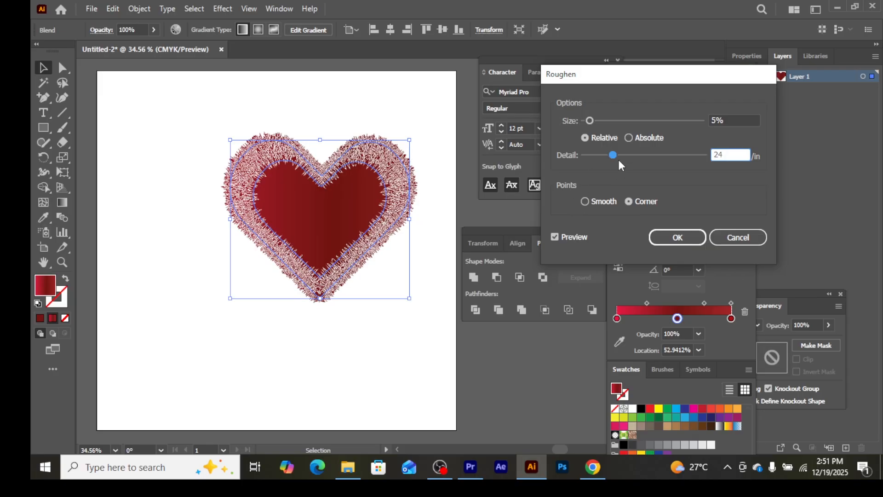
drag(617, 161, 602, 166)
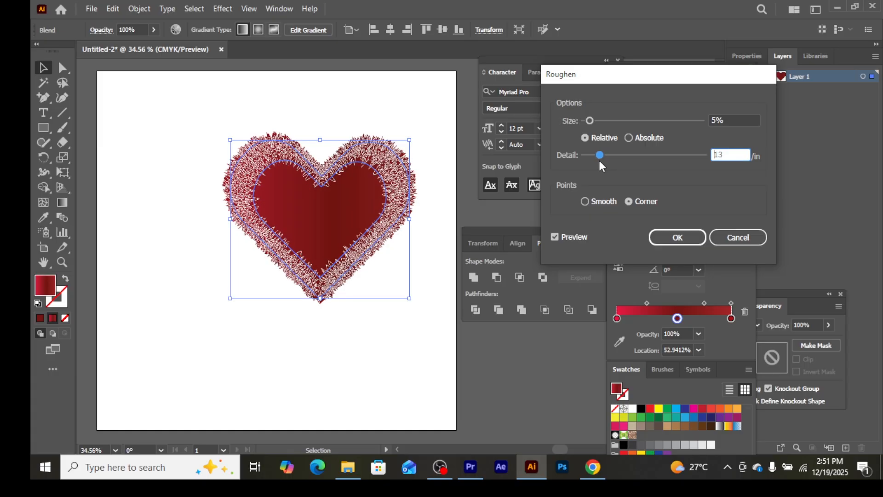
click(582, 201)
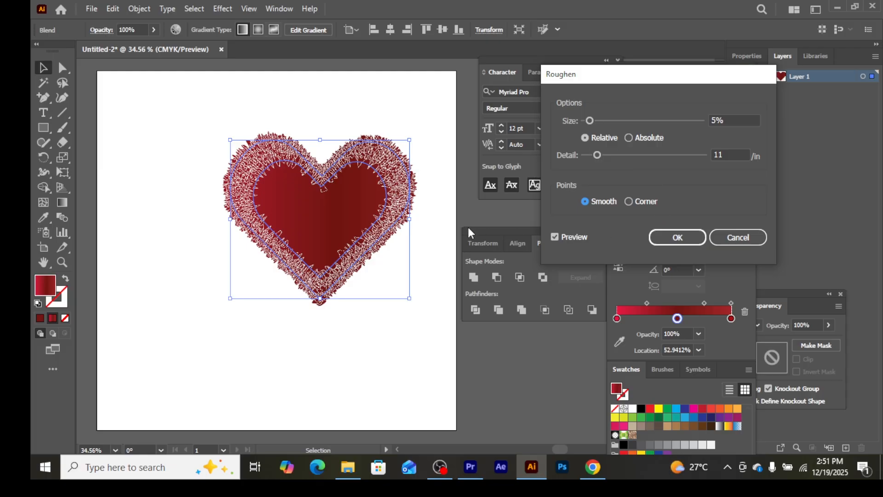
click(673, 238)
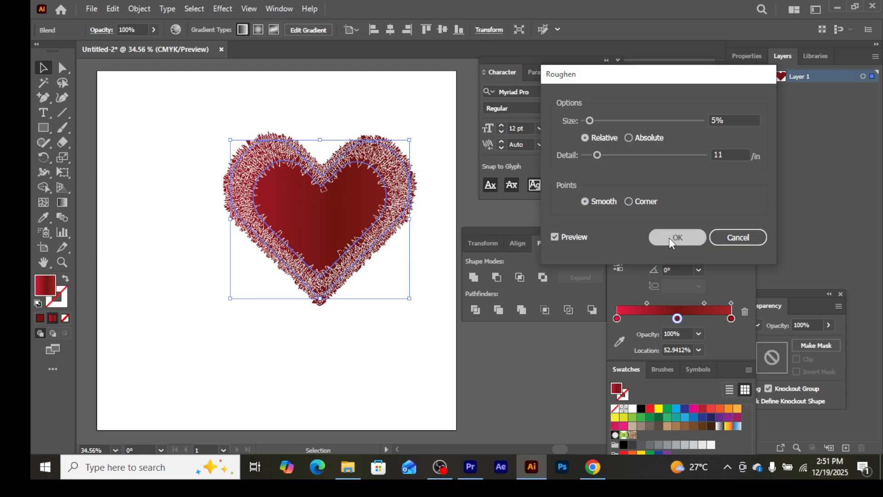
Reposition the furry heart near the middle of the artboard.
drag(351, 224, 240, 195)
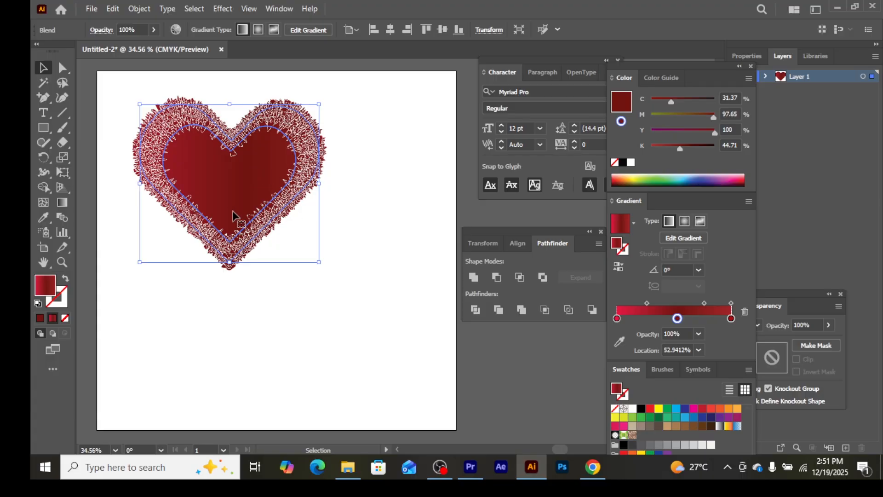
click(385, 150)
drag(211, 164, 260, 238)
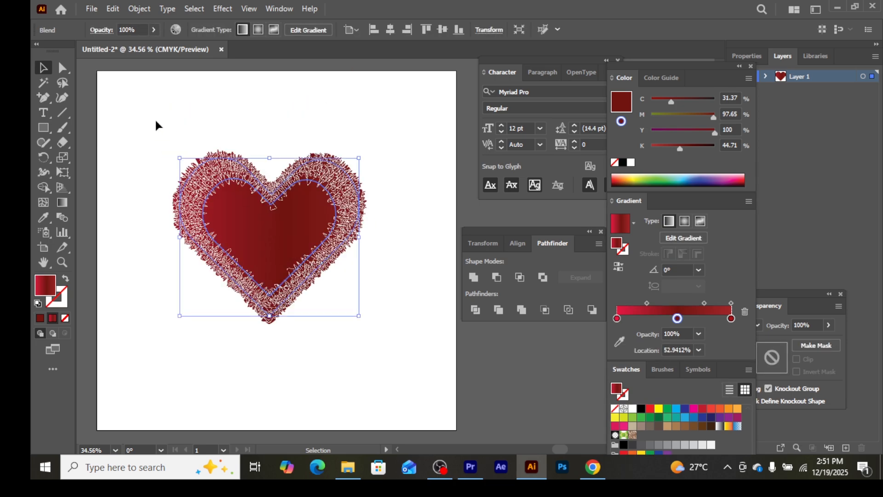